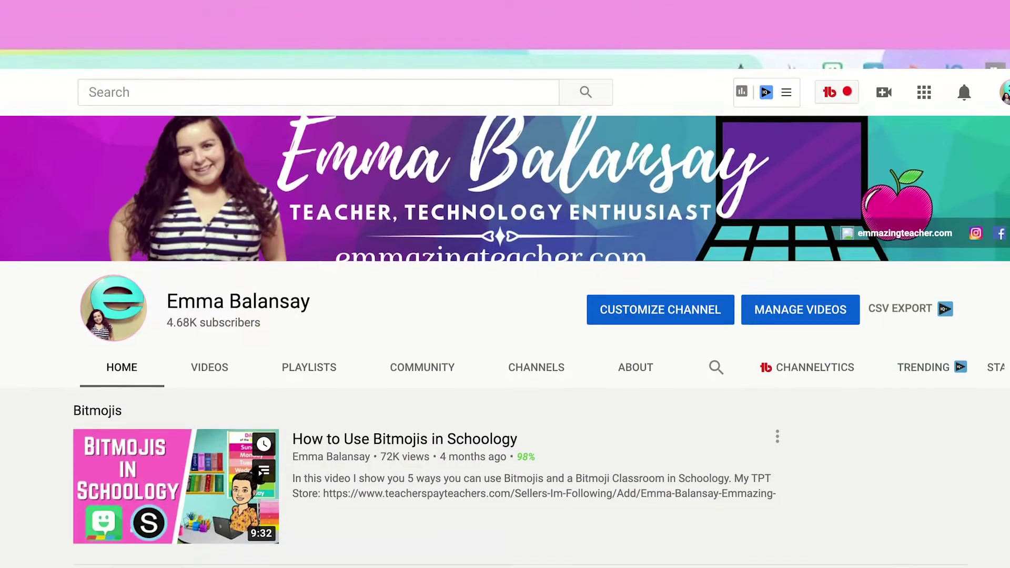
# Step: Show the bookmarks bar so Top of page, youtube search, YouTube and Etsy bookmarks appear
pyautogui.scroll(-1, 955, 536)
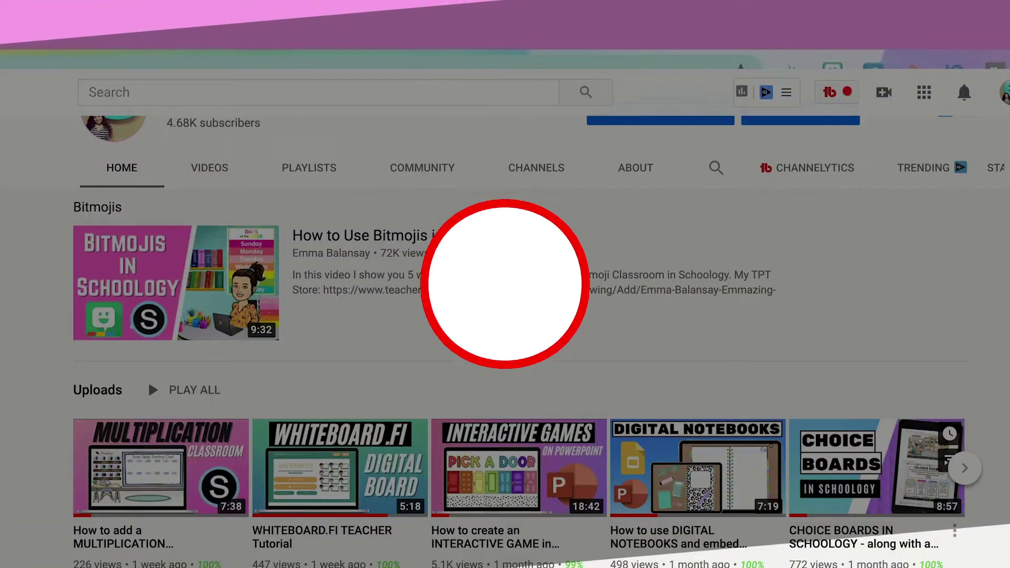
pyautogui.scroll(-5, 538, 342)
pyautogui.scroll(-5, 504, 284)
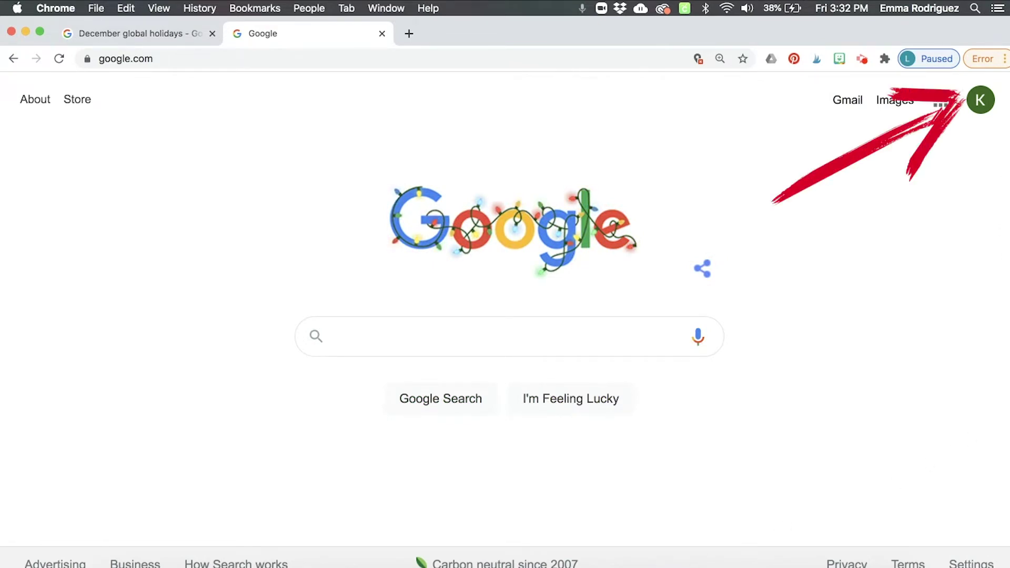
pyautogui.click(1005, 58)
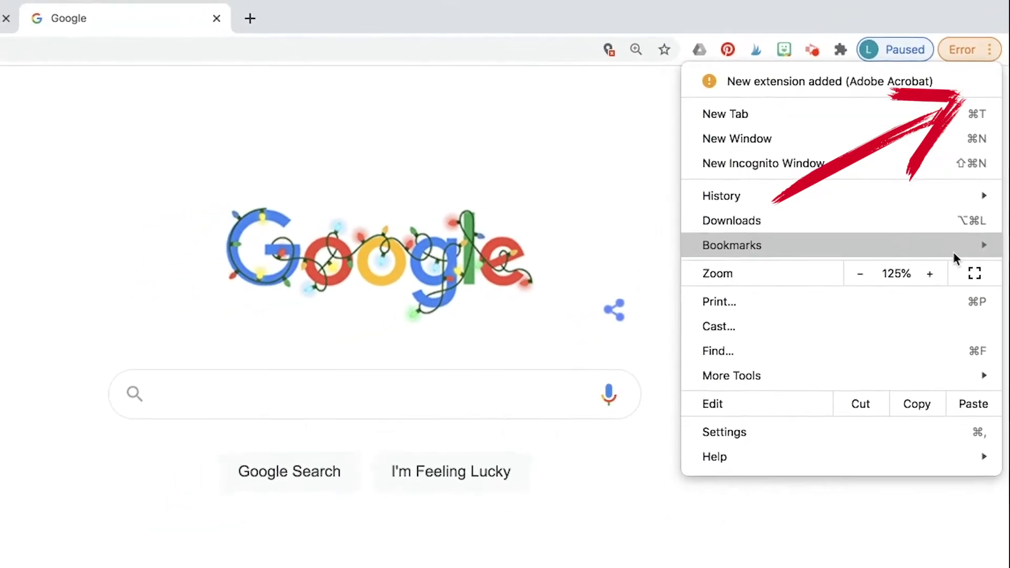
pyautogui.moveTo(953, 250)
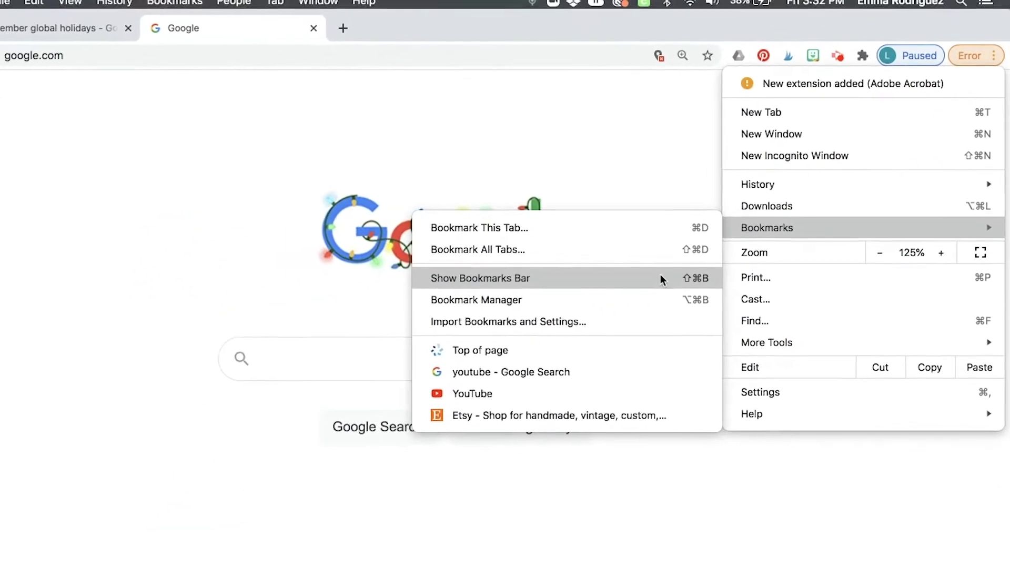
pyautogui.click(661, 278)
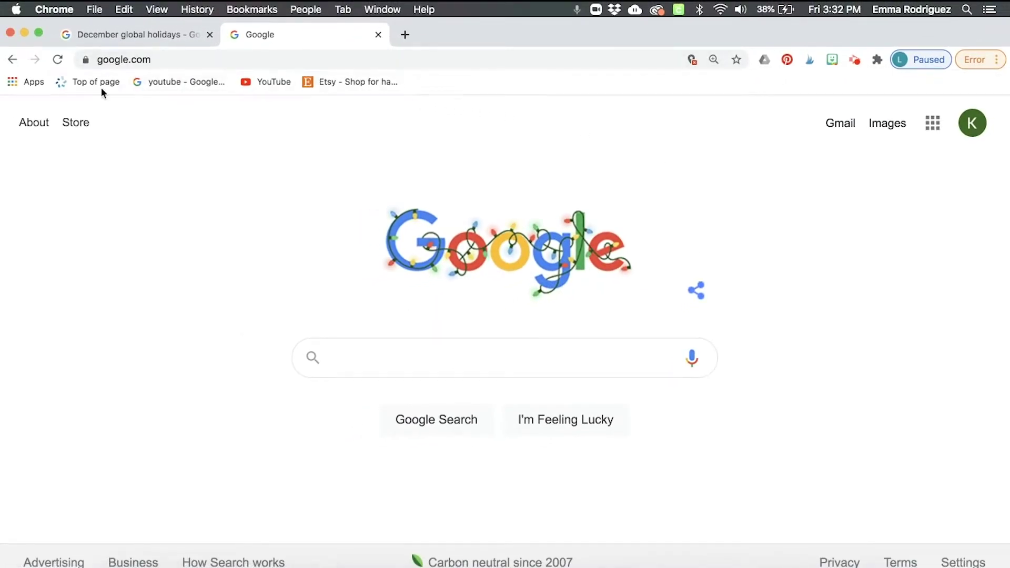
# Step: Delete the Etsy and YouTube bookmarks from the bookmarks bar
pyautogui.rightClick(338, 84)
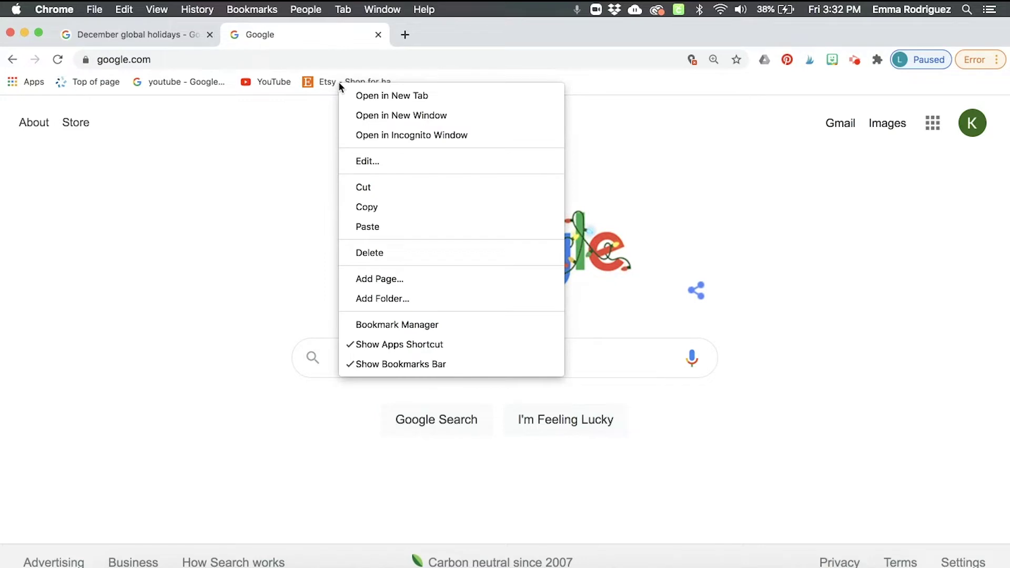
pyautogui.click(380, 254)
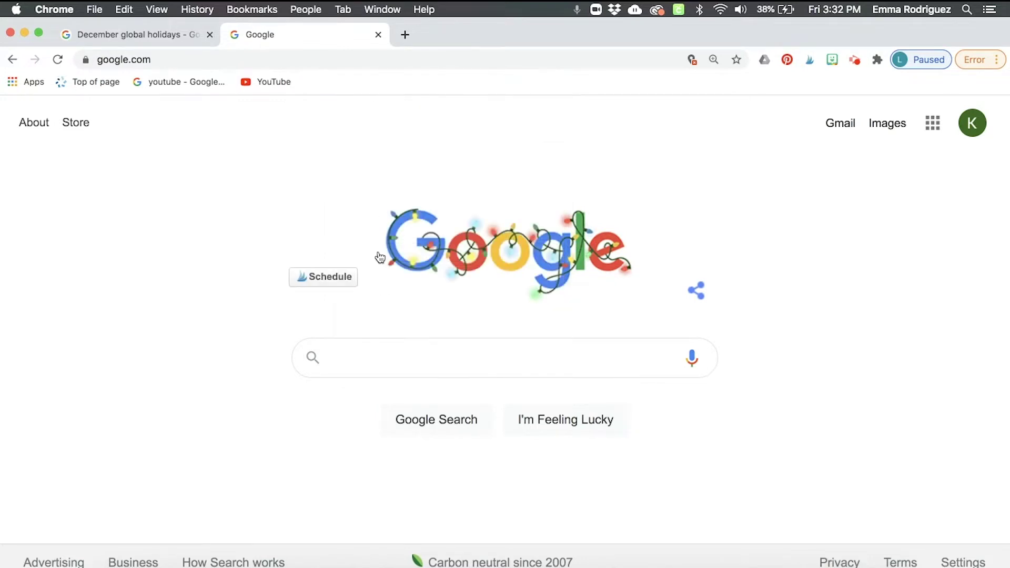
pyautogui.rightClick(273, 86)
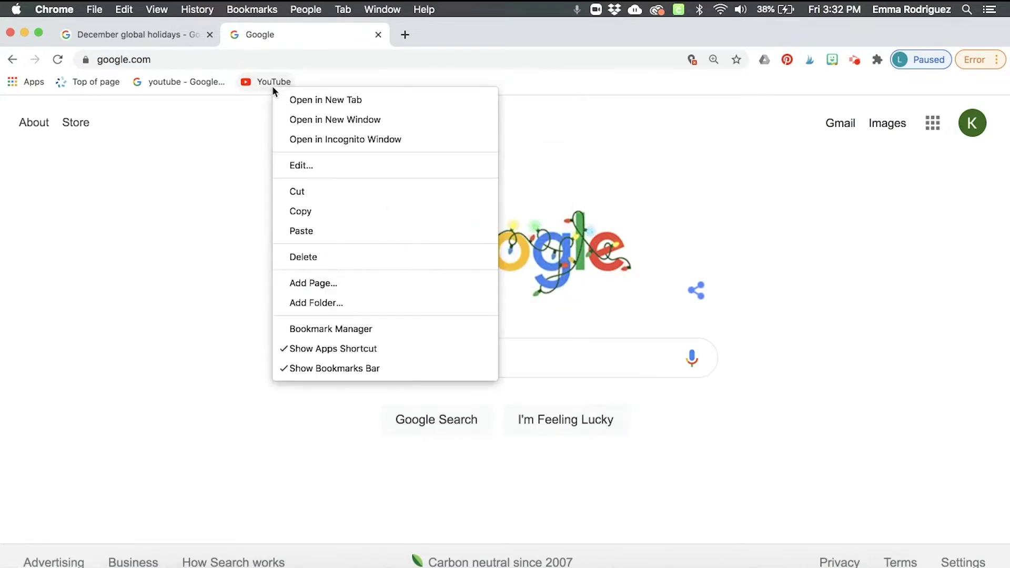
pyautogui.click(320, 257)
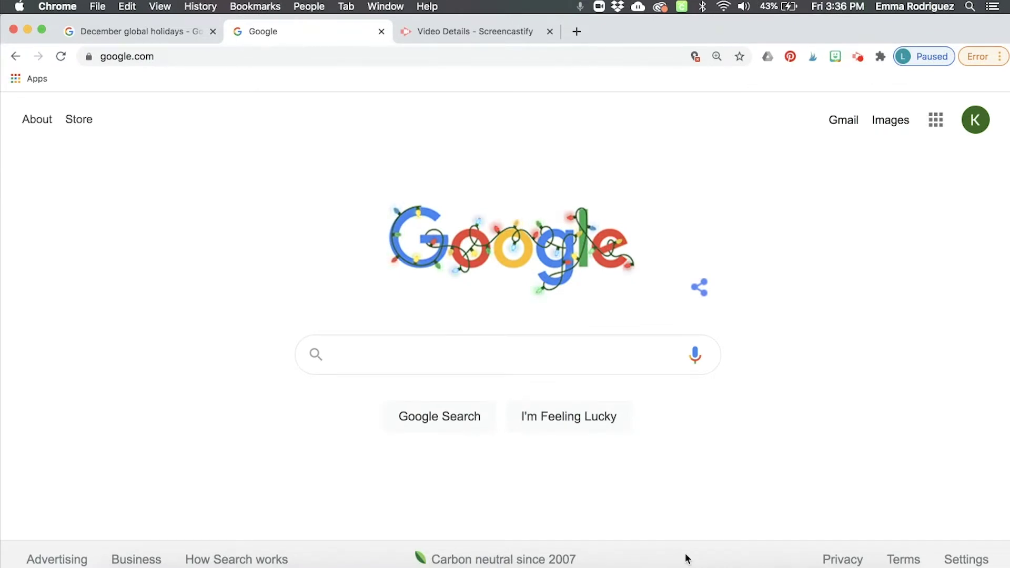
# Step: Search the web for 'you' and open the YouTube site from the results
pyautogui.click(454, 60)
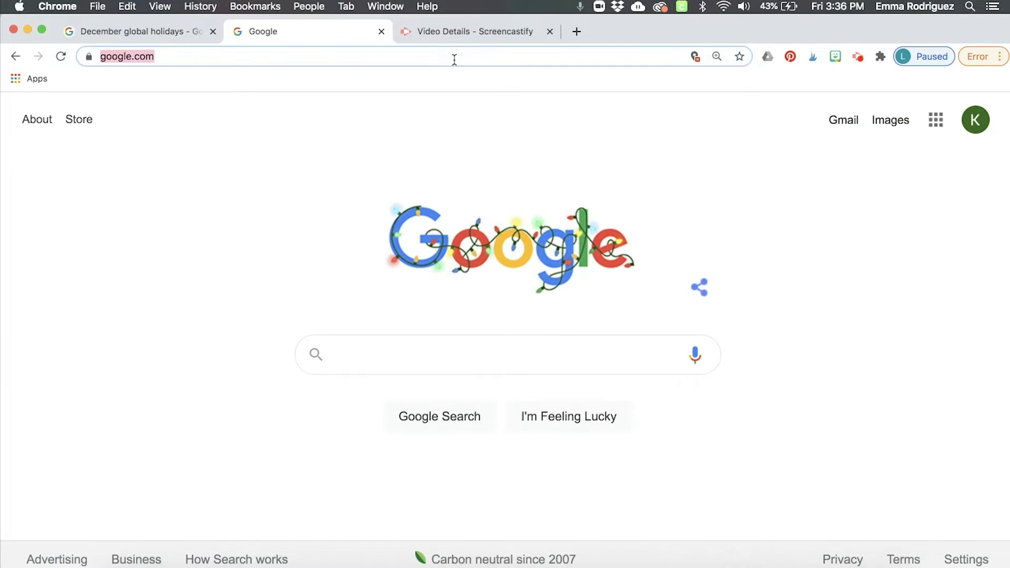
pyautogui.write('you')
pyautogui.press('Return')
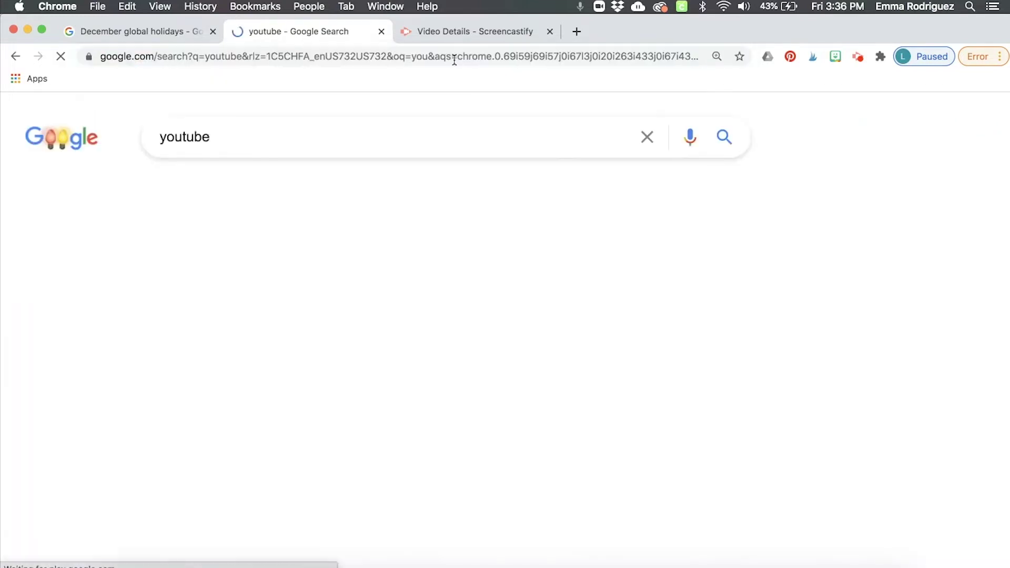
pyautogui.click(223, 353)
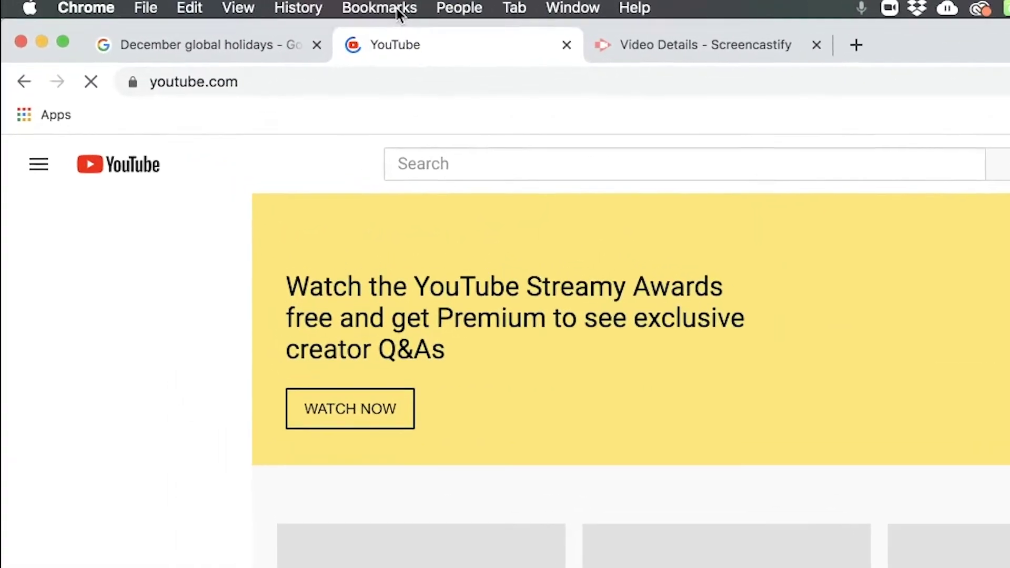
# Step: Bookmark the YouTube page with an empty name so only its icon shows
pyautogui.click(265, 7)
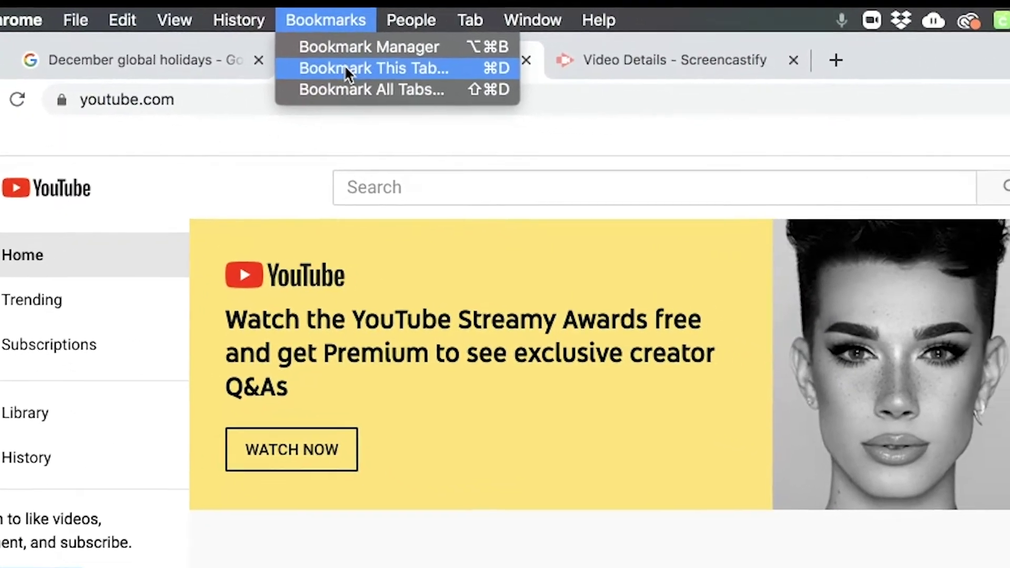
pyautogui.click(344, 64)
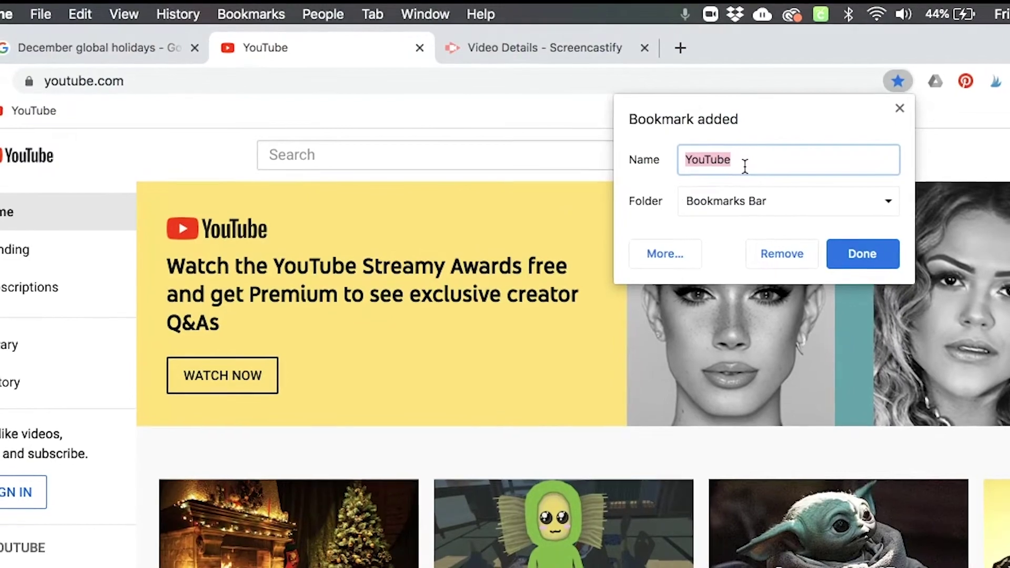
pyautogui.press('BackSpace')
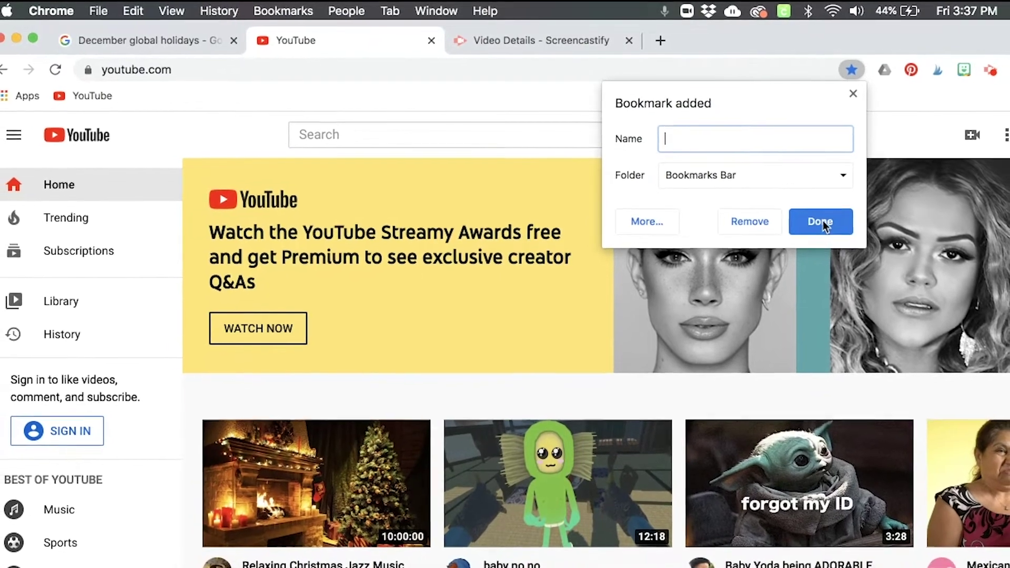
pyautogui.click(823, 220)
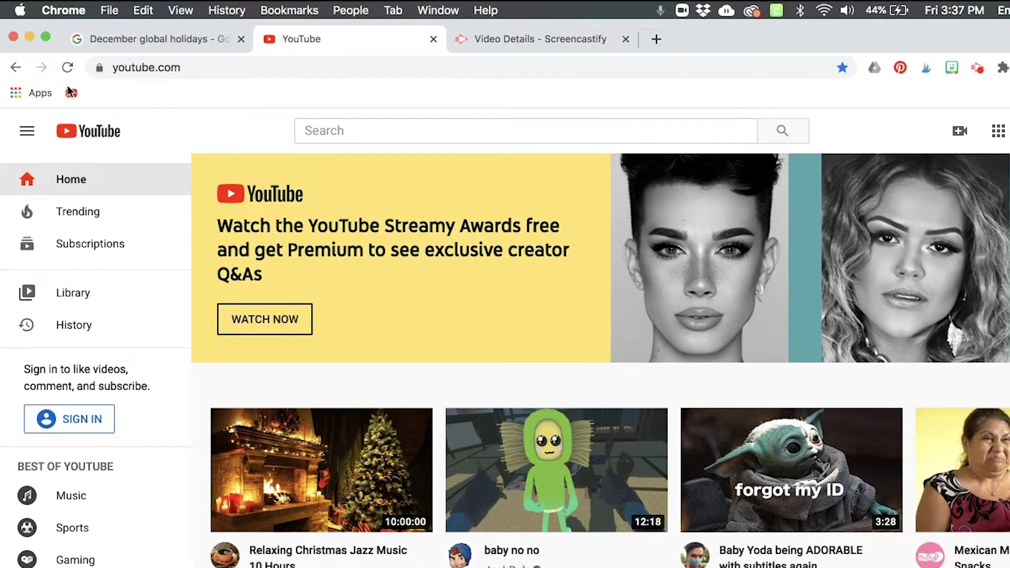
# Step: Search the web for 'etsy' to reach the Etsy page
pyautogui.click(192, 70)
pyautogui.write('etsy')
pyautogui.press('Return')
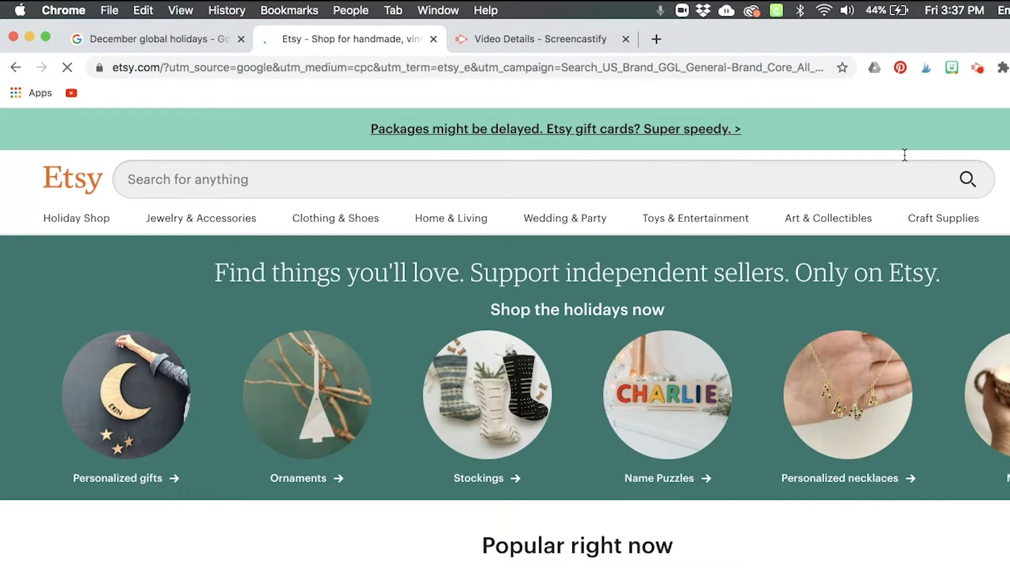
# Step: Bookmark the Etsy page with its name cleared, leaving just its icon on the bar
pyautogui.click(281, 11)
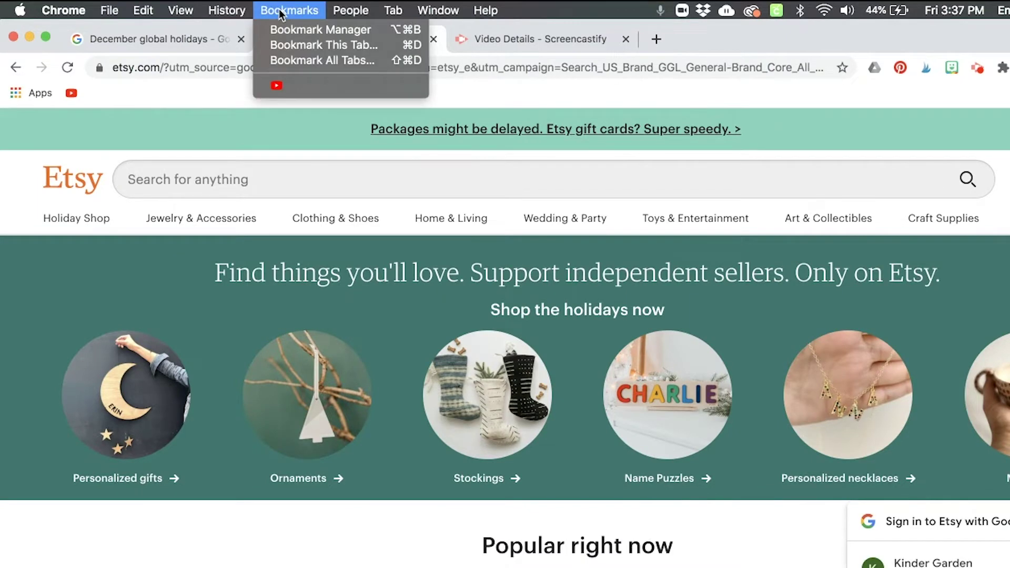
pyautogui.click(298, 43)
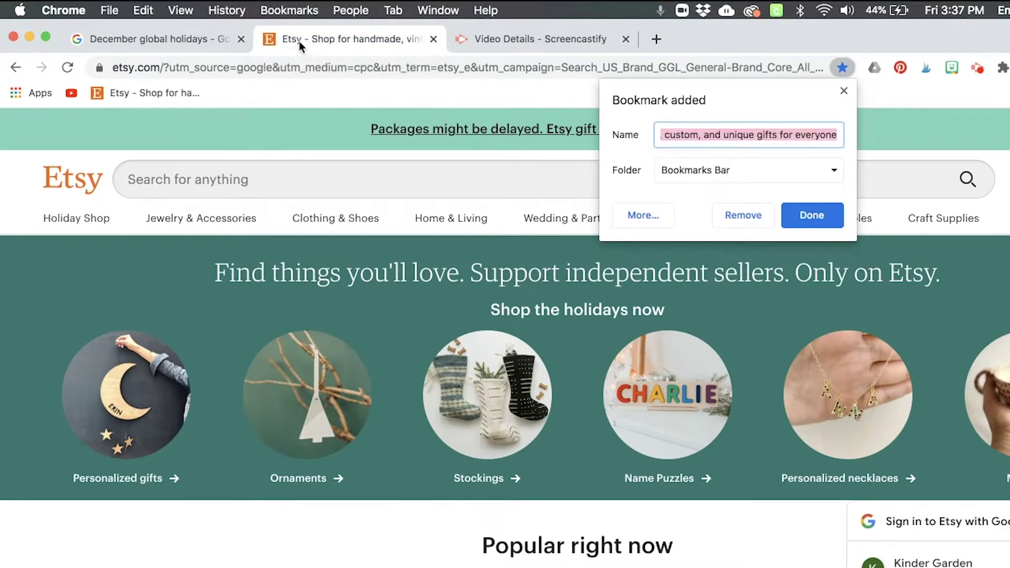
pyautogui.press('BackSpace')
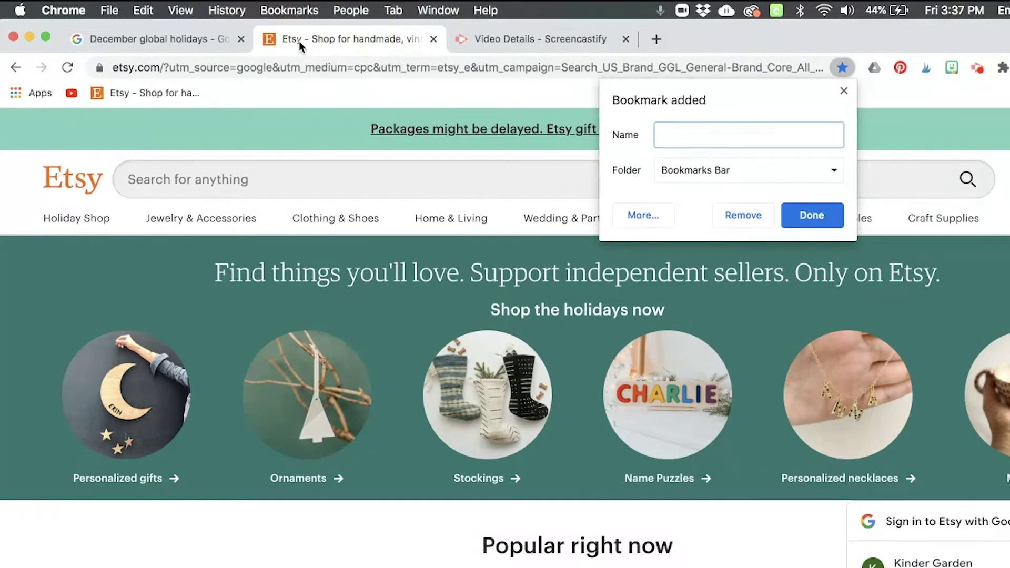
pyautogui.click(804, 215)
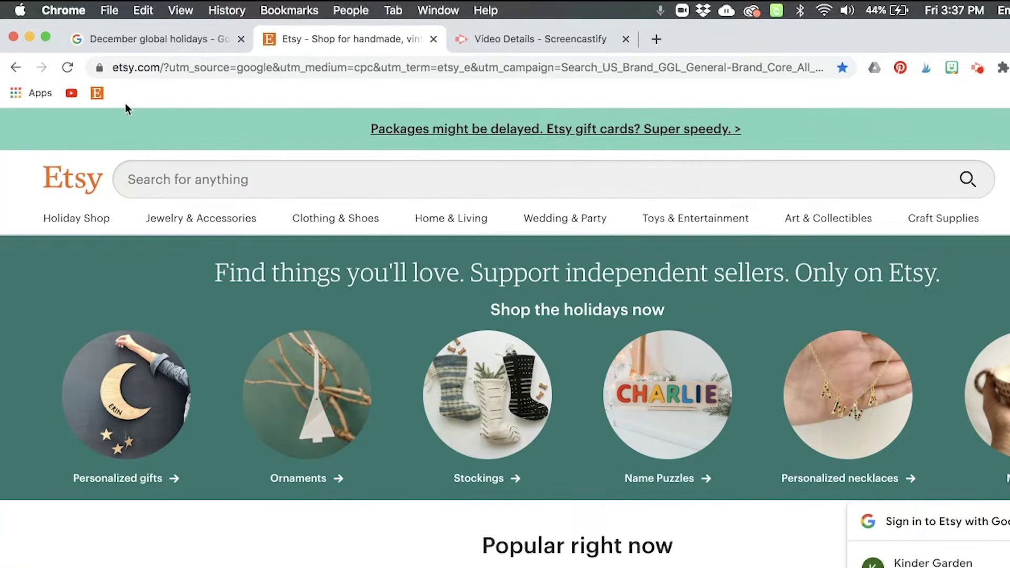
pyautogui.click(317, 62)
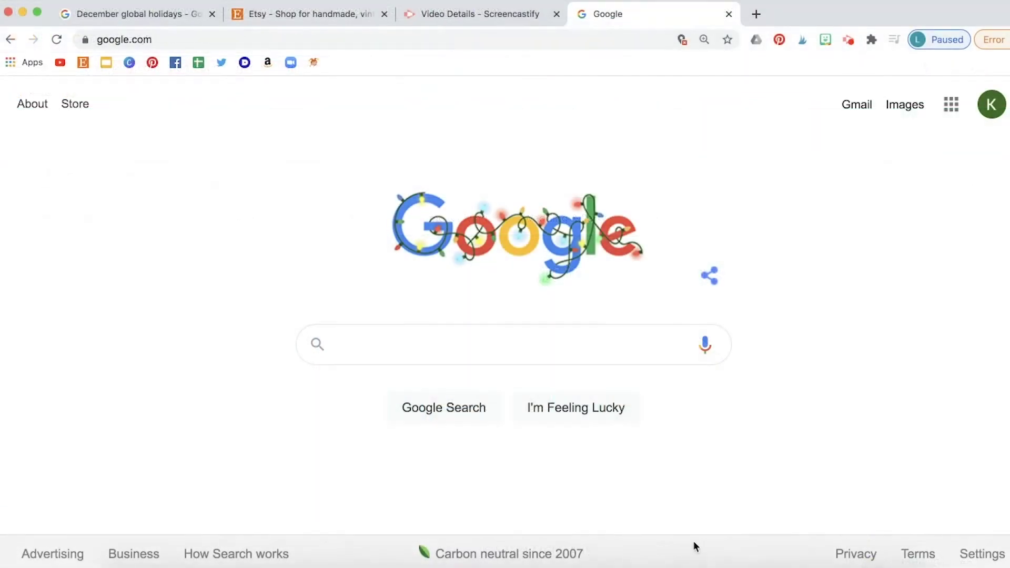
# Step: Load emmazingteacher.com by typing 'emma' in the address bar
pyautogui.click(487, 37)
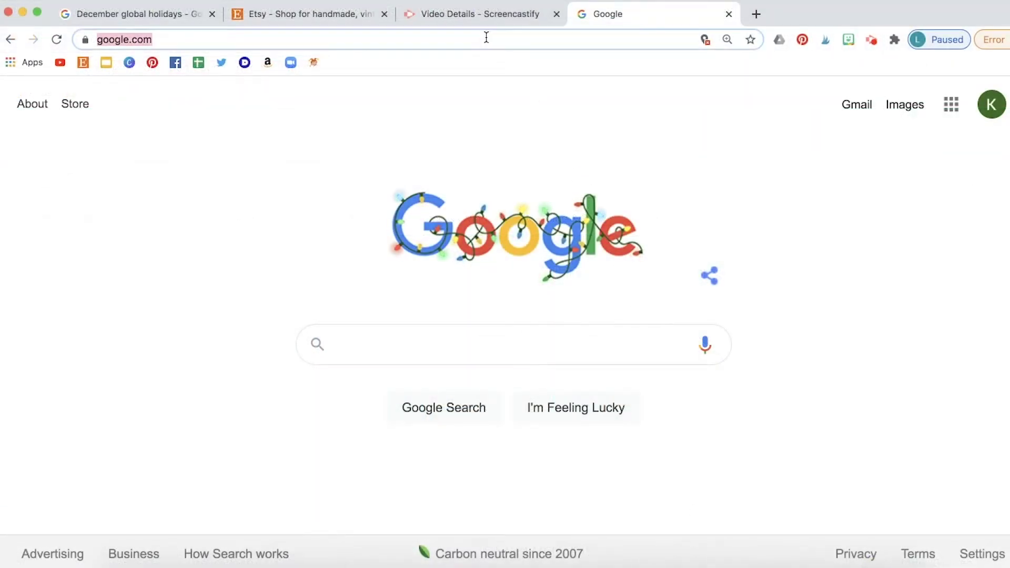
pyautogui.write('emma')
pyautogui.press('Return')
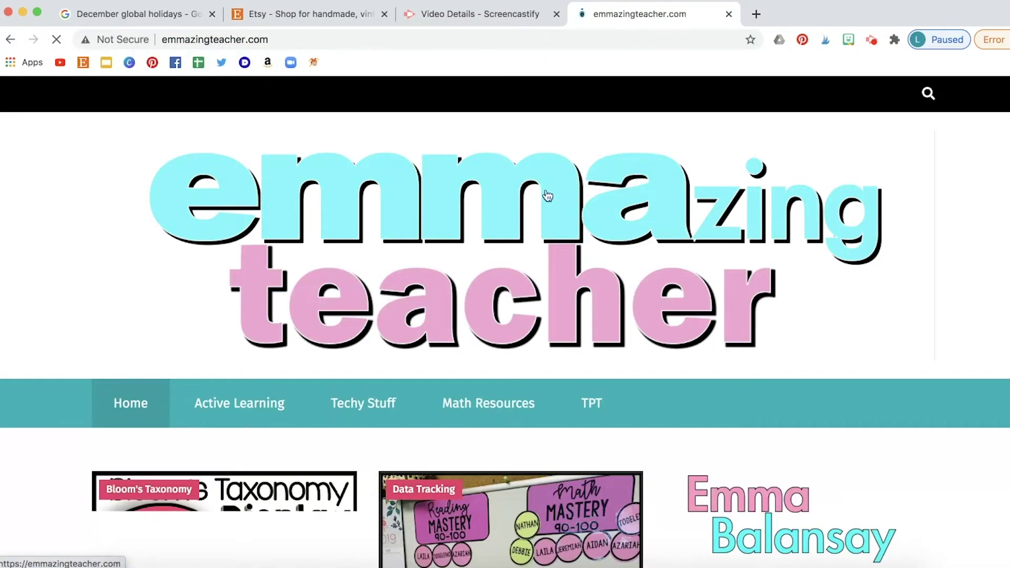
# Step: Bookmark the emmazingteacher page with an empty name so only its icon shows
pyautogui.click(252, 0)
pyautogui.click(276, 19)
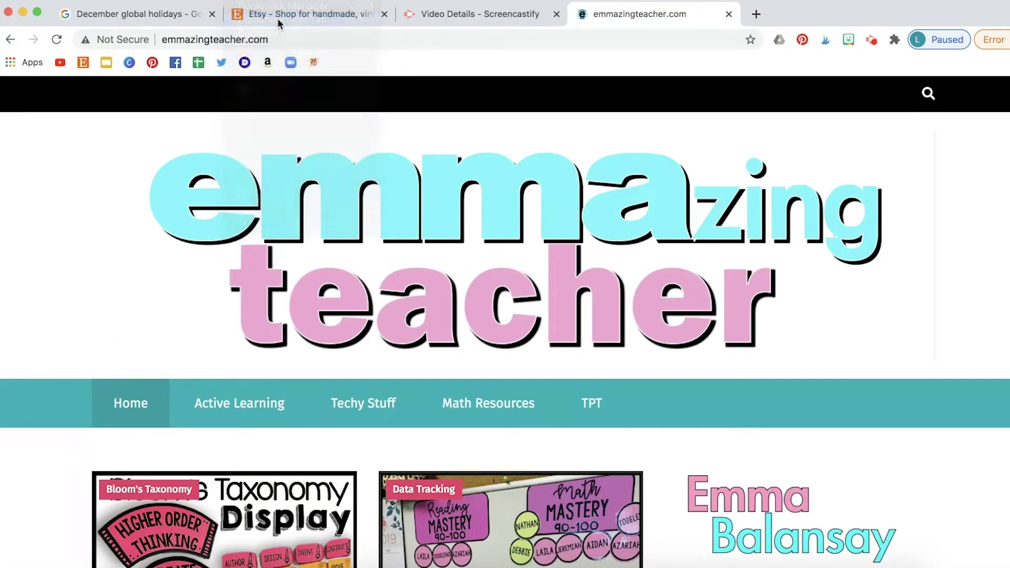
pyautogui.press('BackSpace')
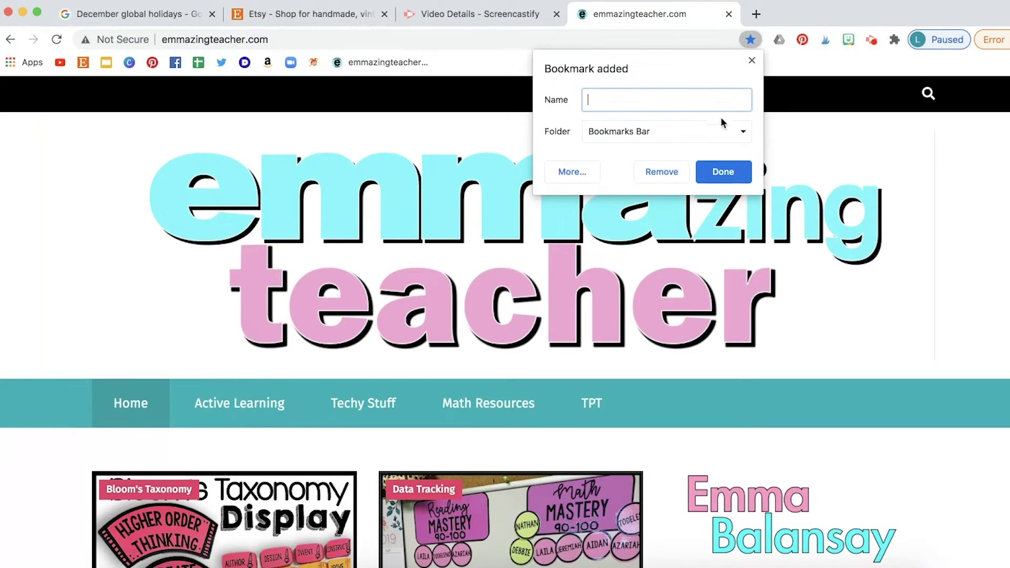
pyautogui.click(731, 172)
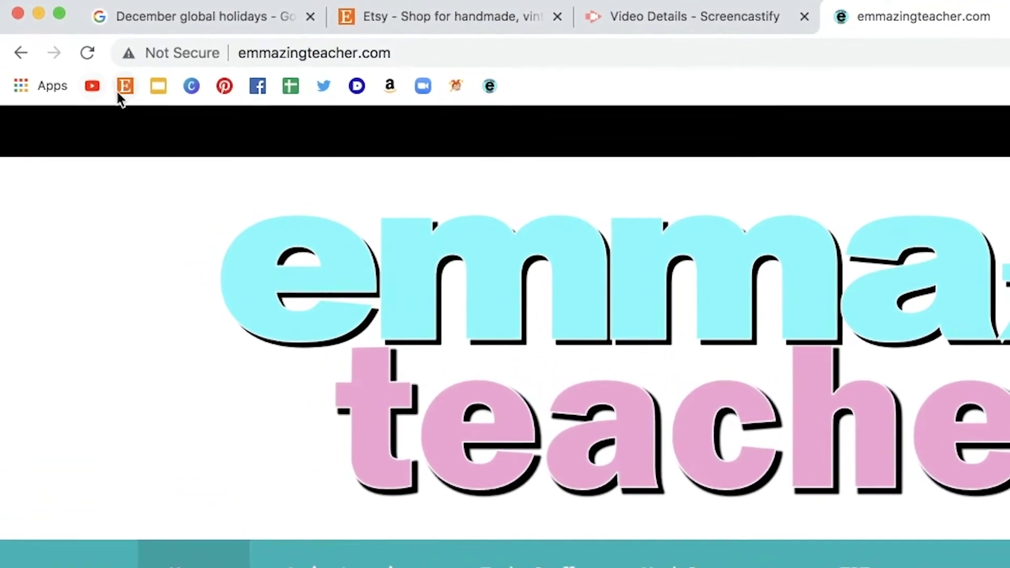
# Step: Drag toytheater beside YouTube, Sheets after Slides, Twitter after Zoom, and Amazon and D toward the end
pyautogui.moveTo(446, 83); pyautogui.dragTo(101, 80)
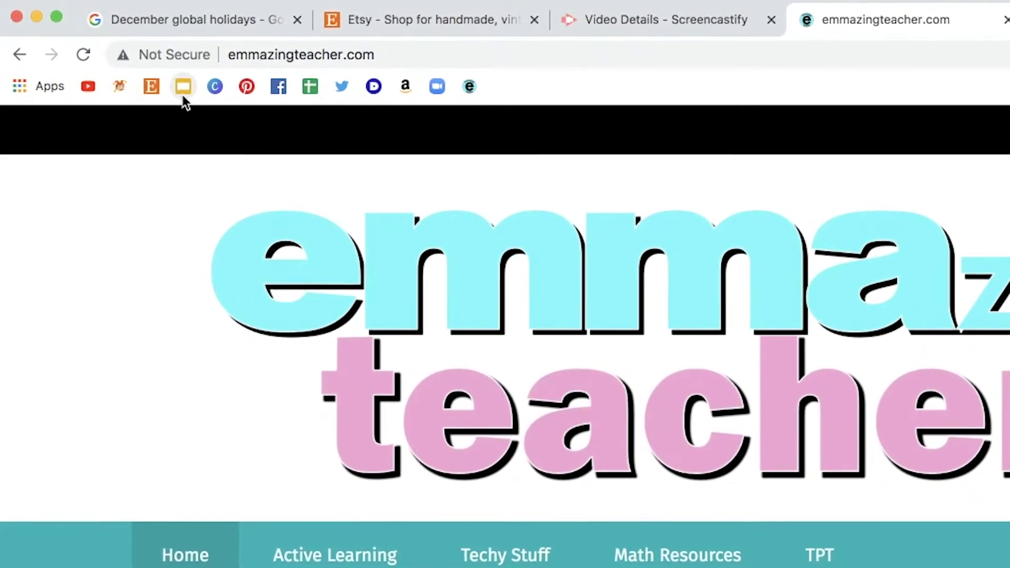
pyautogui.moveTo(297, 83); pyautogui.dragTo(117, 88)
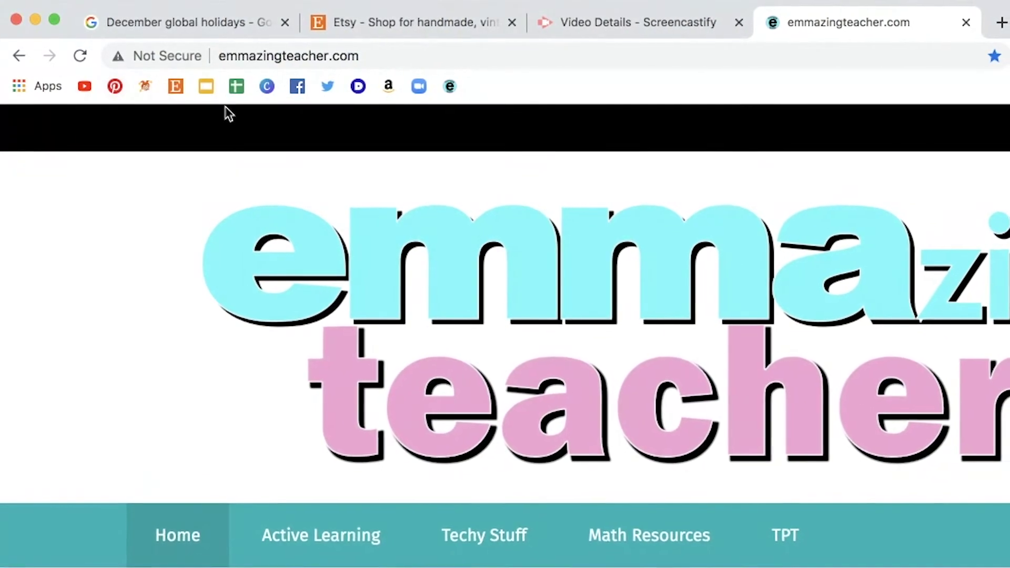
pyautogui.moveTo(319, 87); pyautogui.dragTo(423, 91)
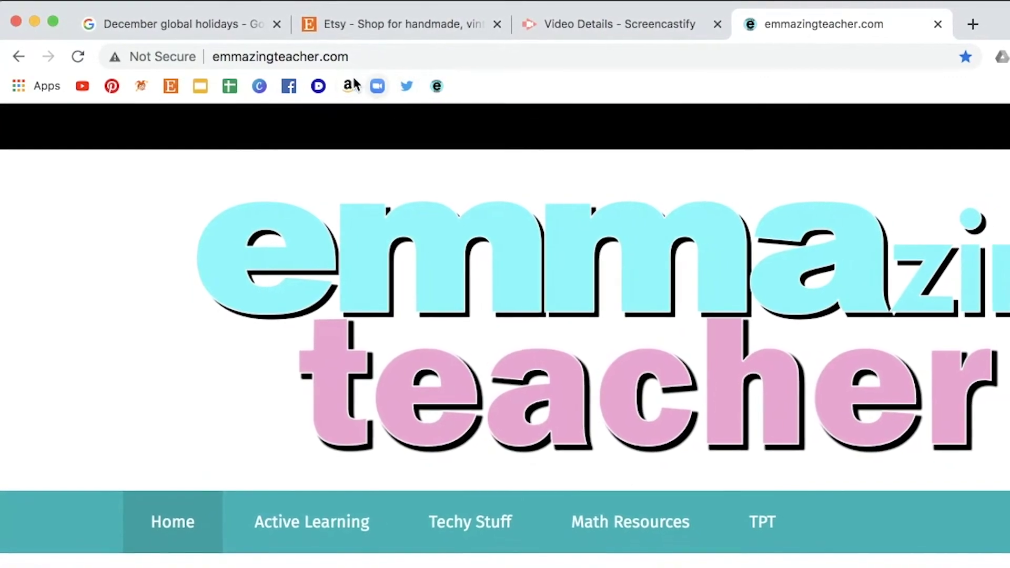
pyautogui.moveTo(345, 87)
pyautogui.mouseDown()
pyautogui.moveTo(453, 100)
pyautogui.moveTo(447, 90)
pyautogui.mouseUp()
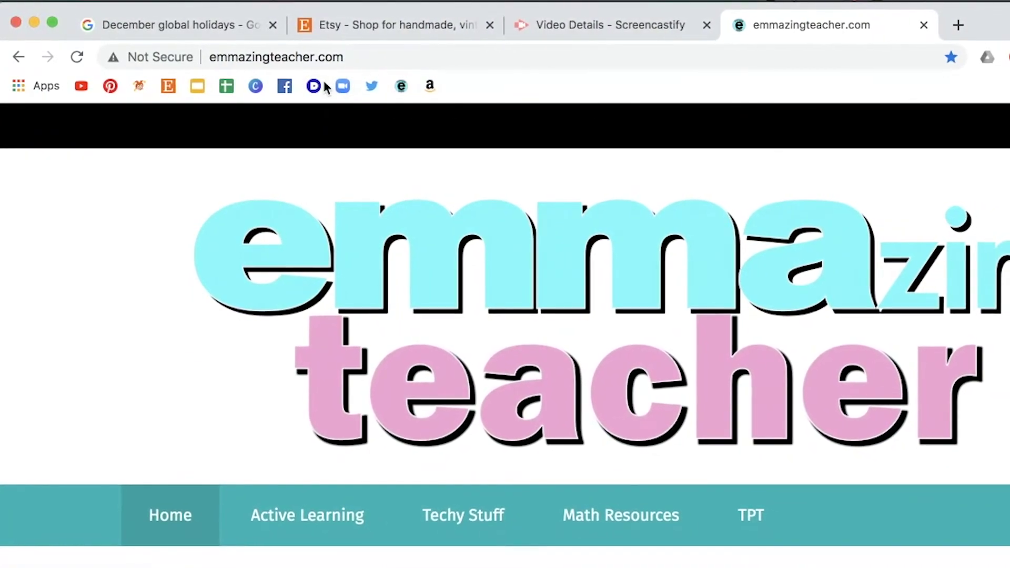
pyautogui.moveTo(322, 88); pyautogui.dragTo(406, 82)
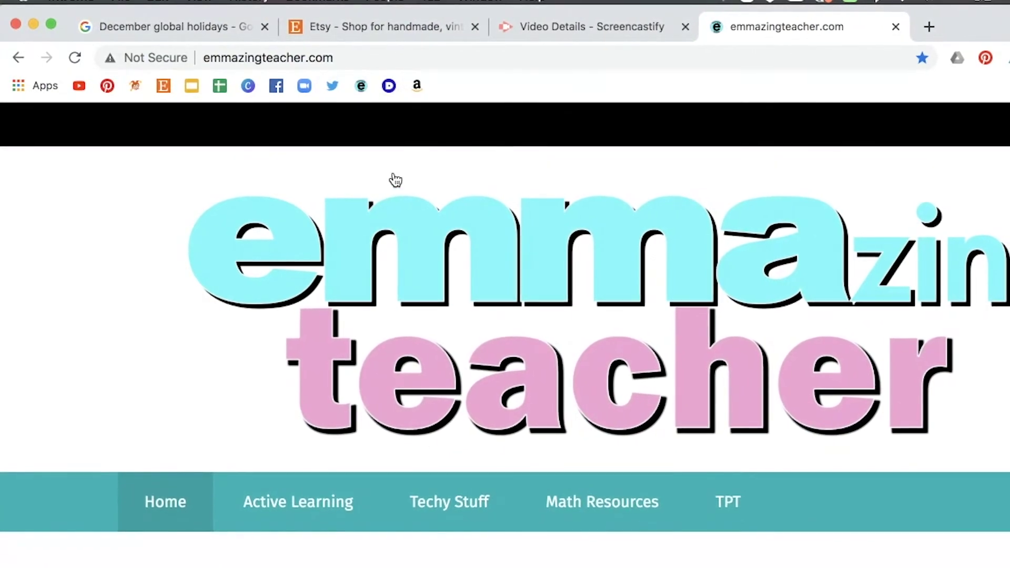